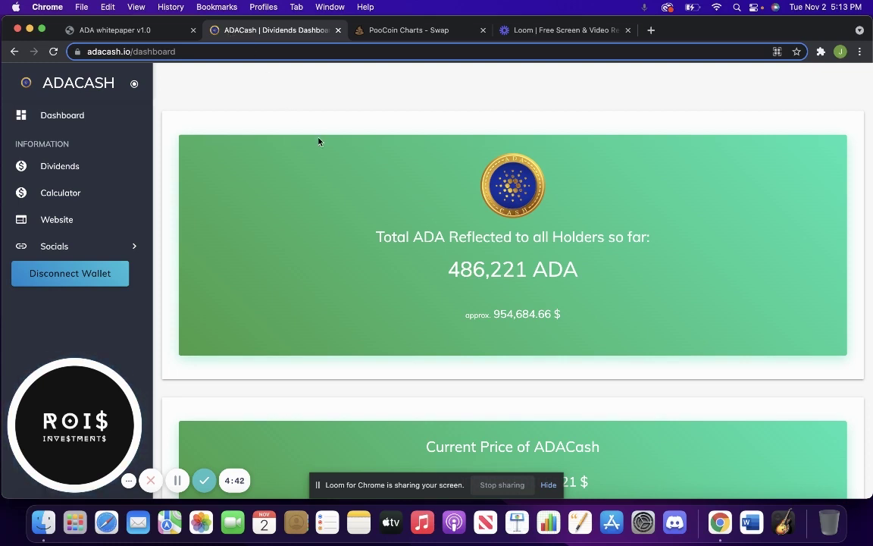
Review the ADACash dashboard's total reflections, current token price, holders, trades, volume and market cap.
scroll(318, 182, "down", 5)
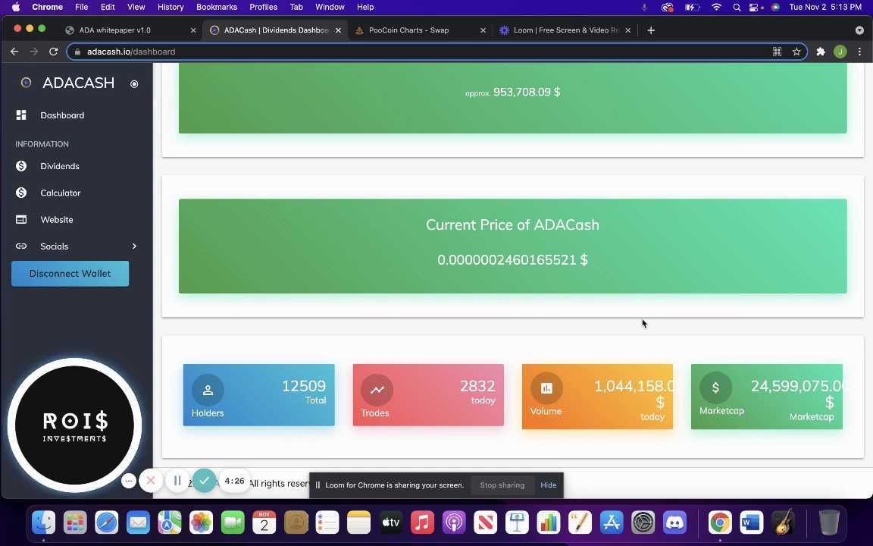
scroll(610, 292, "up", 1)
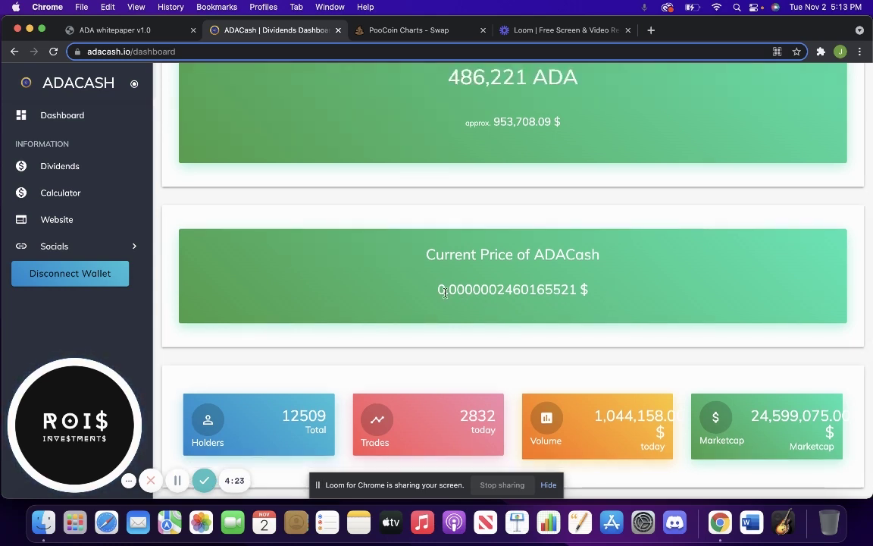
left_click_drag(446, 290, 597, 290)
left_click(383, 326)
scroll(384, 326, "up", 5)
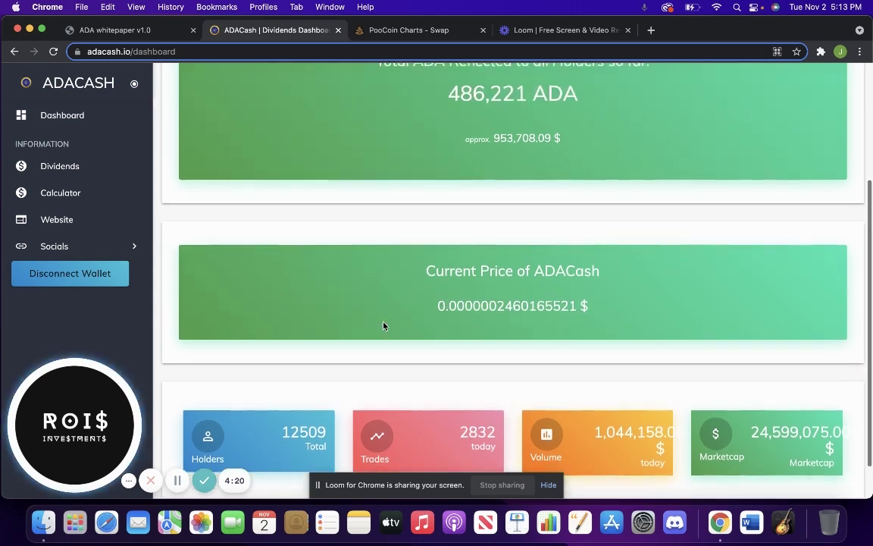
scroll(383, 326, "up", 2)
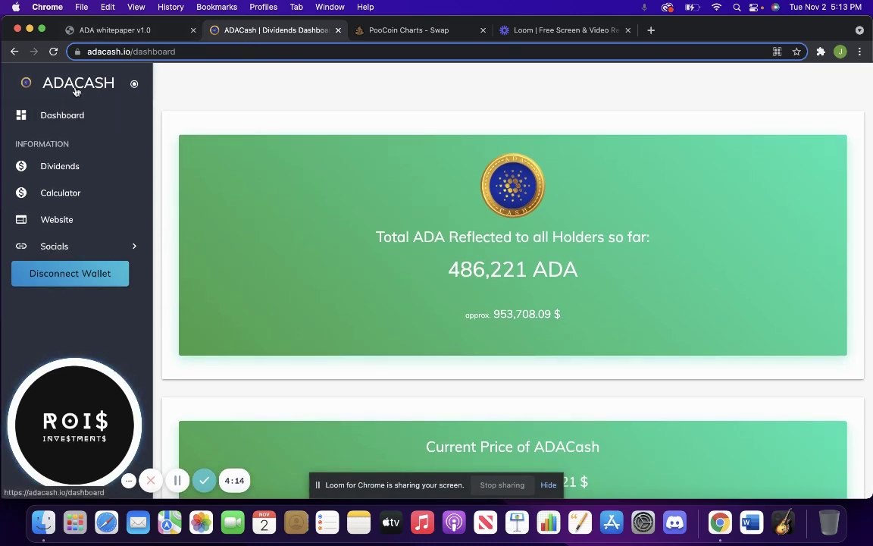
Open the ADACash website from the dashboard and copy the token's contract address from the homepage.
left_click(67, 219)
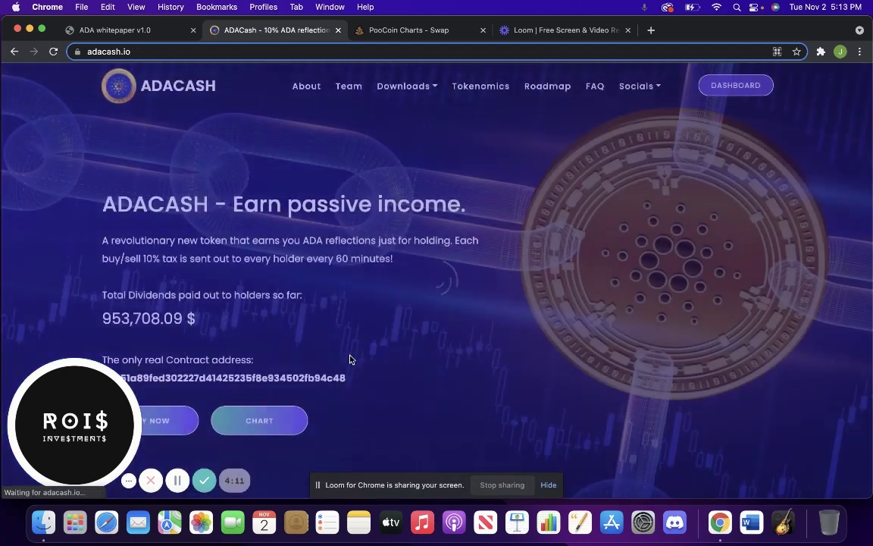
scroll(447, 243, "down", 3)
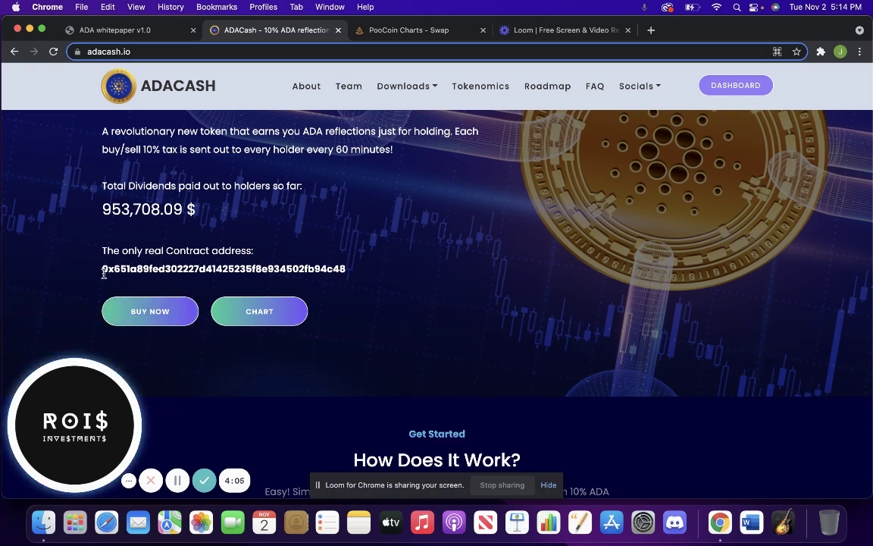
left_click_drag(104, 273, 351, 282)
key("cmd+c")
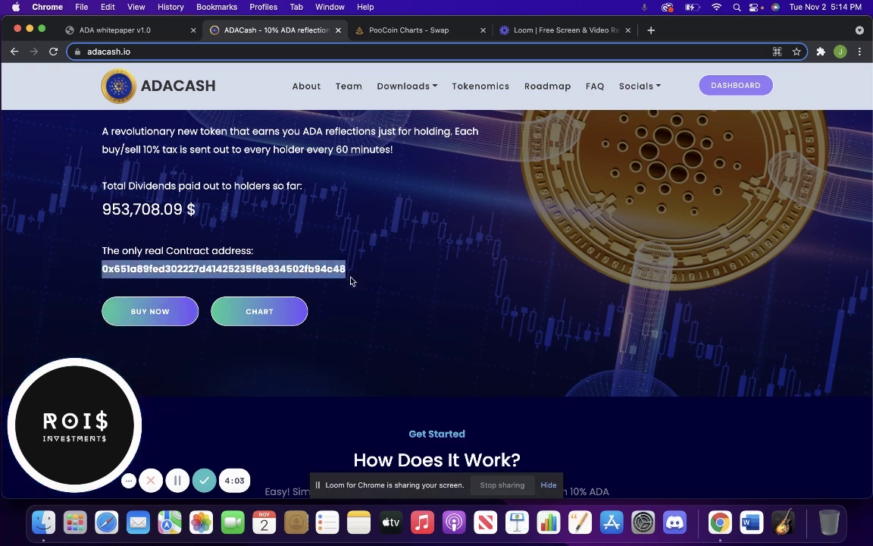
Import ADAcash into the MetaMask wallet as a custom token using the copied contract address.
left_click(821, 51)
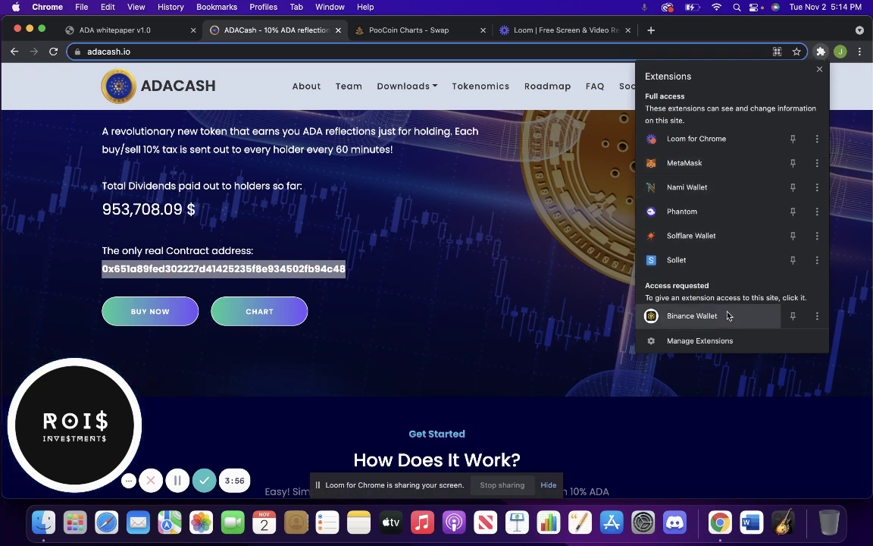
left_click(717, 166)
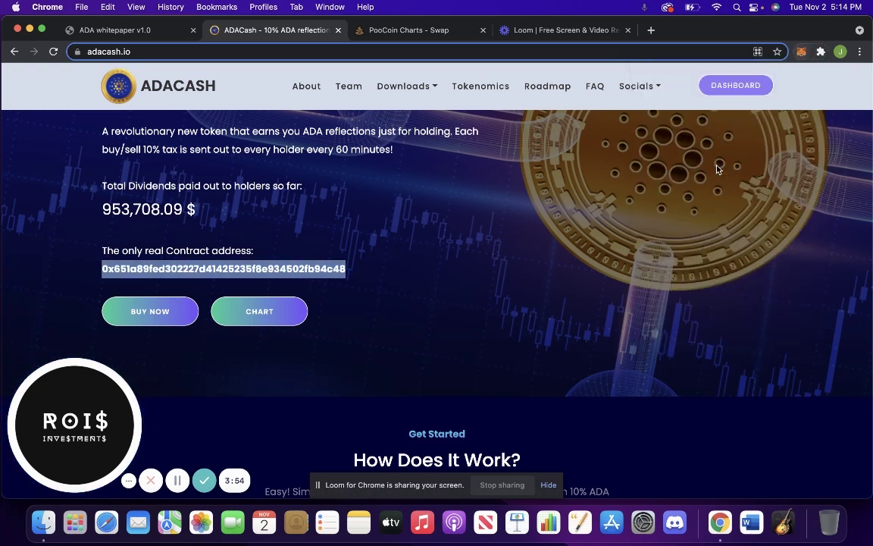
scroll(682, 307, "down", 3)
scroll(721, 194, "up", 3)
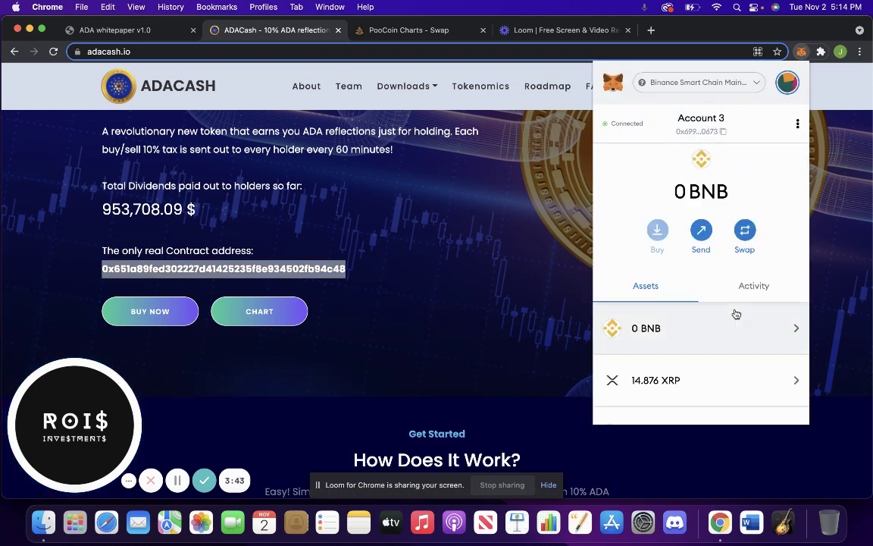
scroll(733, 312, "down", 5)
left_click(646, 386)
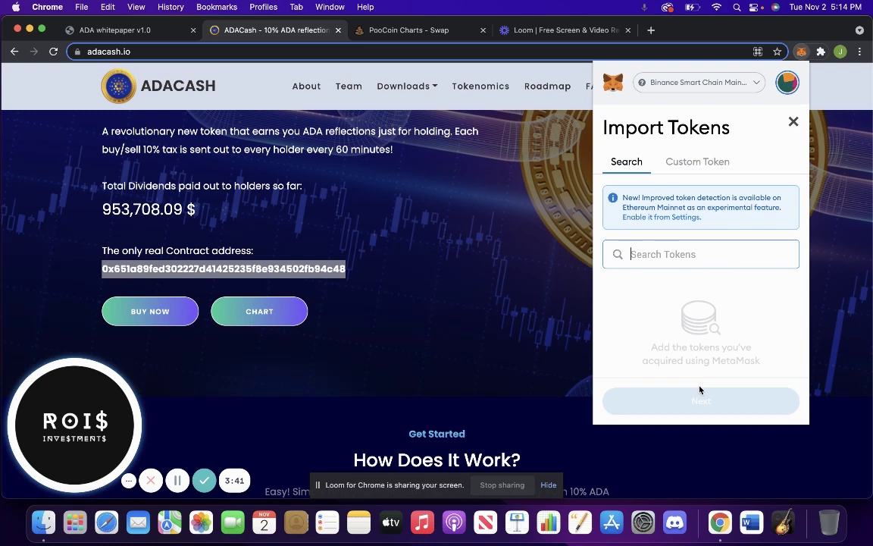
left_click(712, 168)
right_click(680, 271)
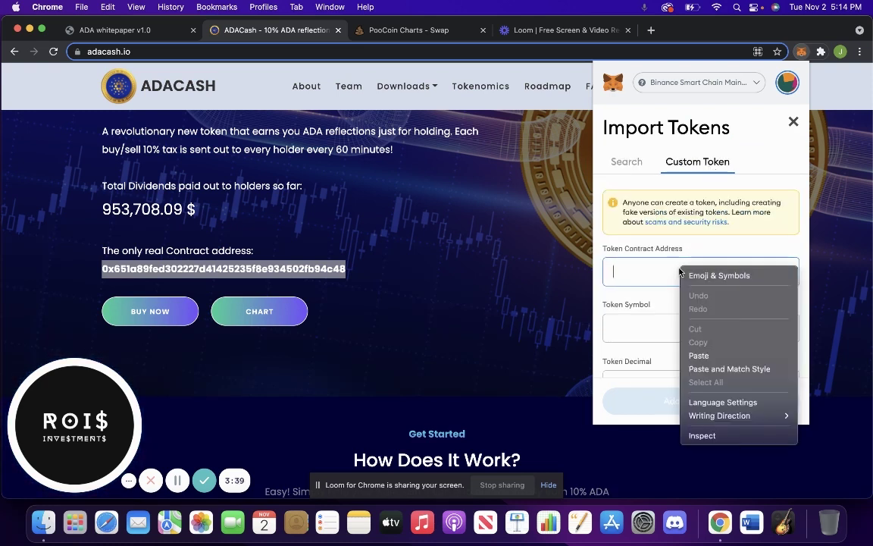
left_click(696, 355)
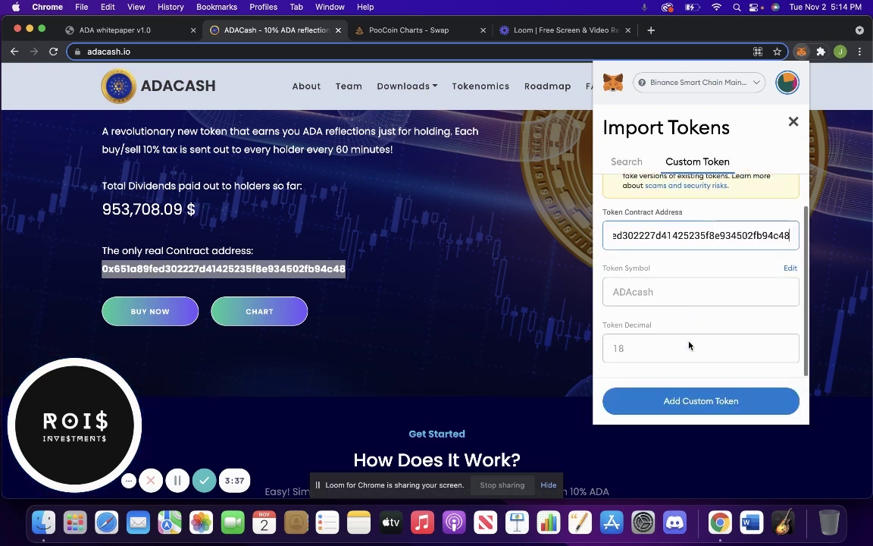
left_click(696, 401)
left_click(750, 398)
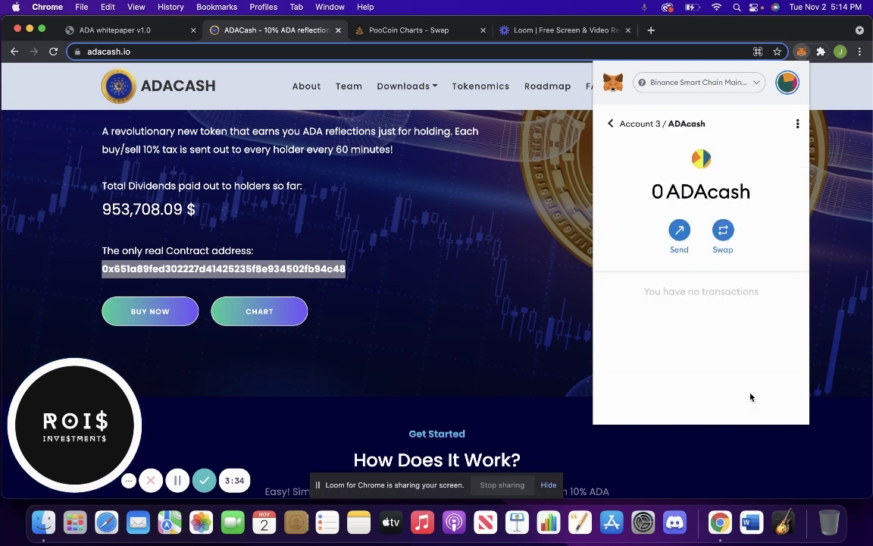
Look through the MetaMask account's asset list on Binance Smart Chain, and close the wallet.
left_click(612, 124)
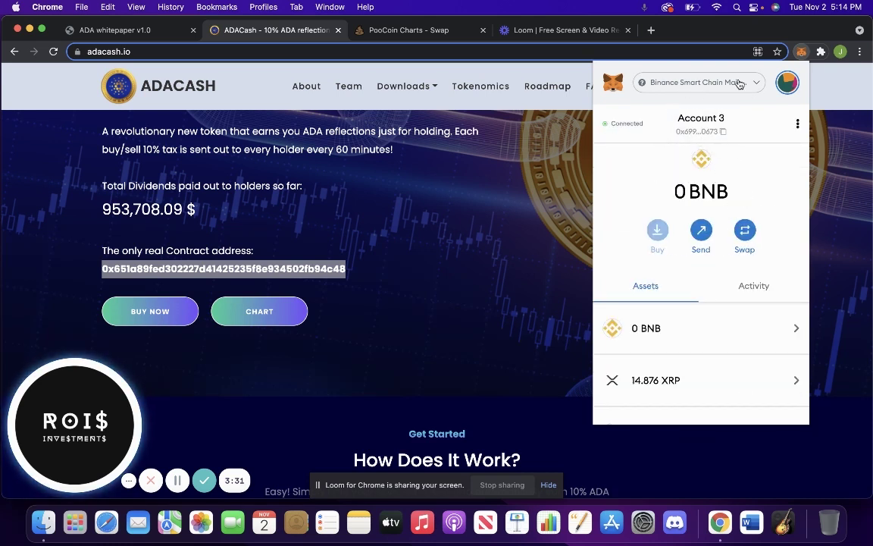
scroll(741, 268, "down", 5)
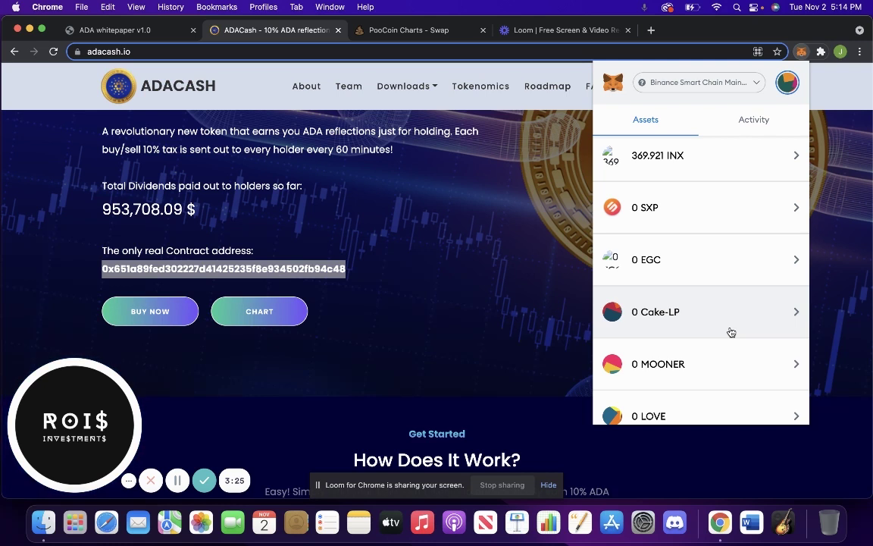
scroll(732, 332, "down", 3)
scroll(731, 332, "down", 2)
scroll(732, 332, "up", 10)
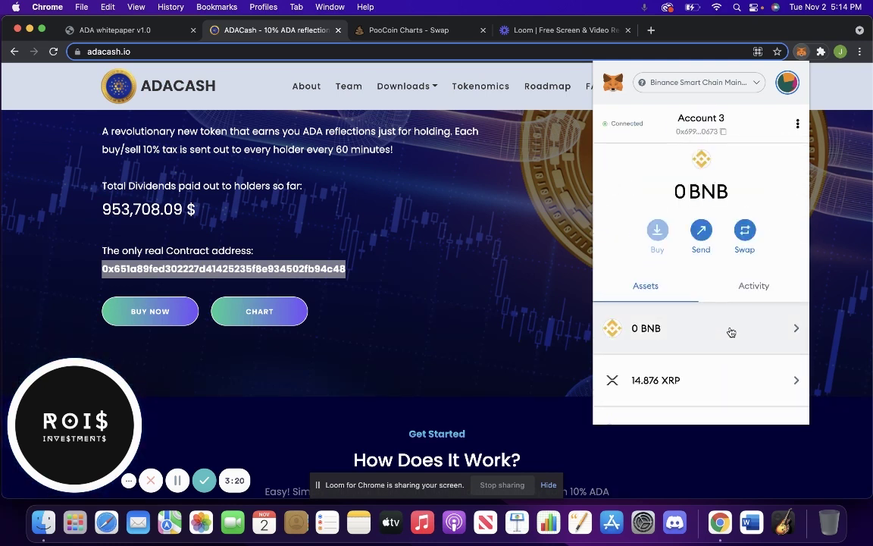
left_click(824, 56)
left_click(824, 55)
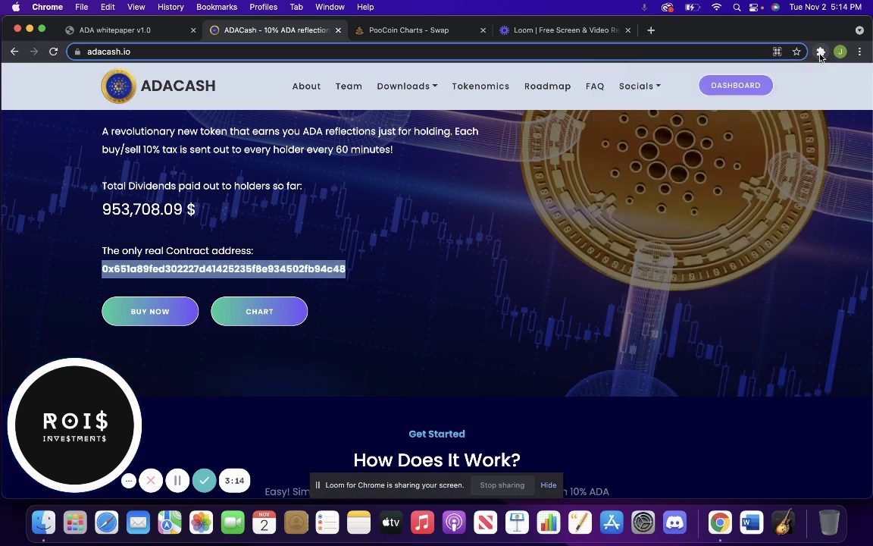
left_click(354, 237)
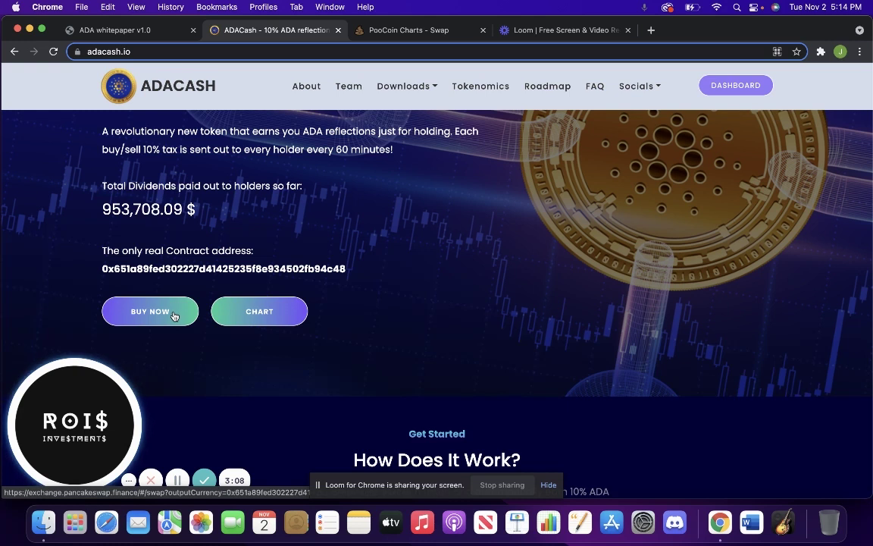
Switch to the PooCoin swap page, search for "ada" and choose ADAcash as the token to receive for BNB.
left_click(400, 37)
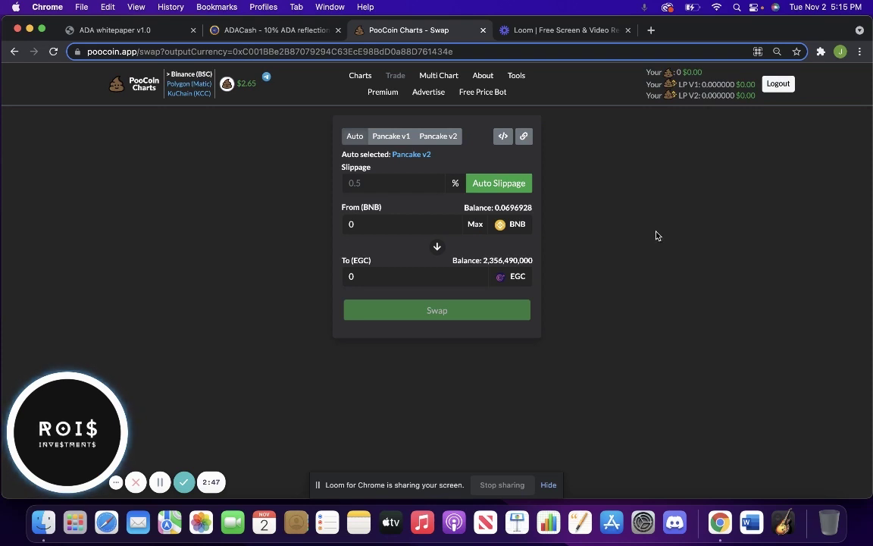
left_click(516, 276)
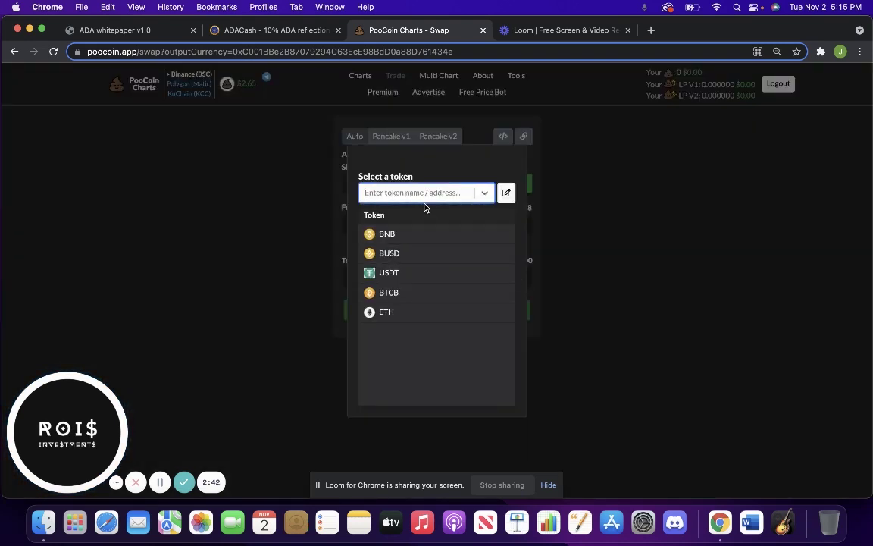
type("ada")
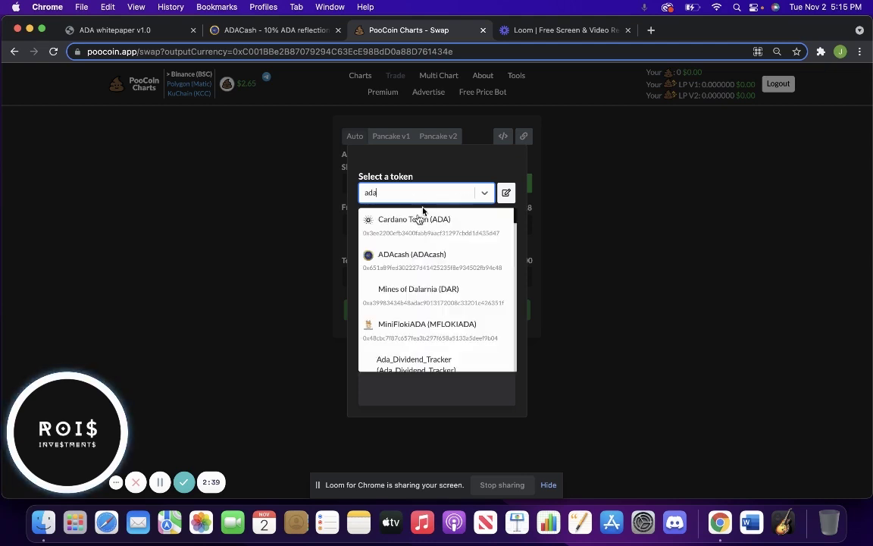
left_click(404, 258)
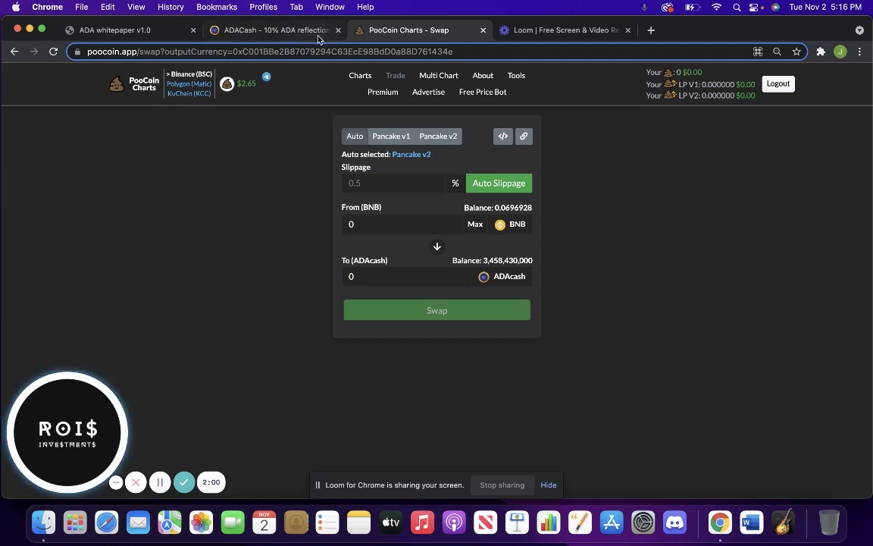
Return to the ADACash website and read how the token works, including its tokenomics and transaction taxes.
left_click(285, 31)
scroll(465, 303, "down", 10)
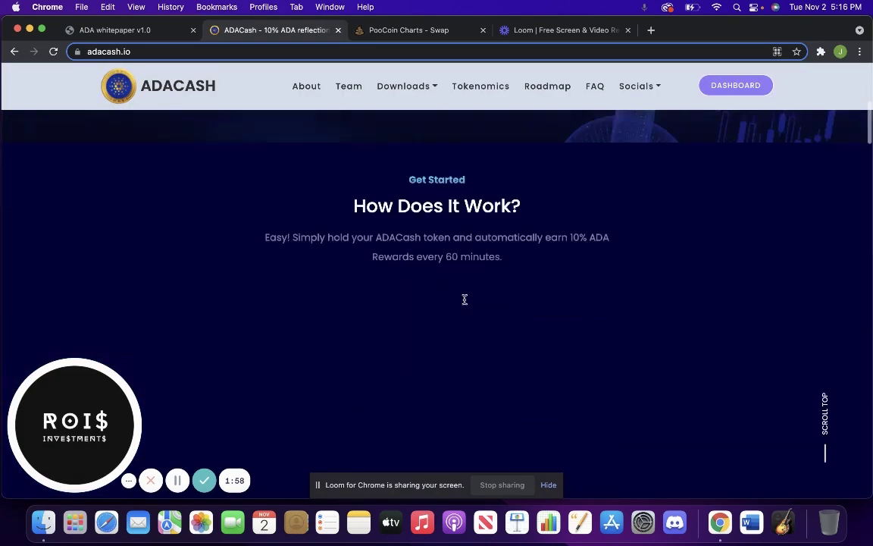
scroll(465, 302, "down", 15)
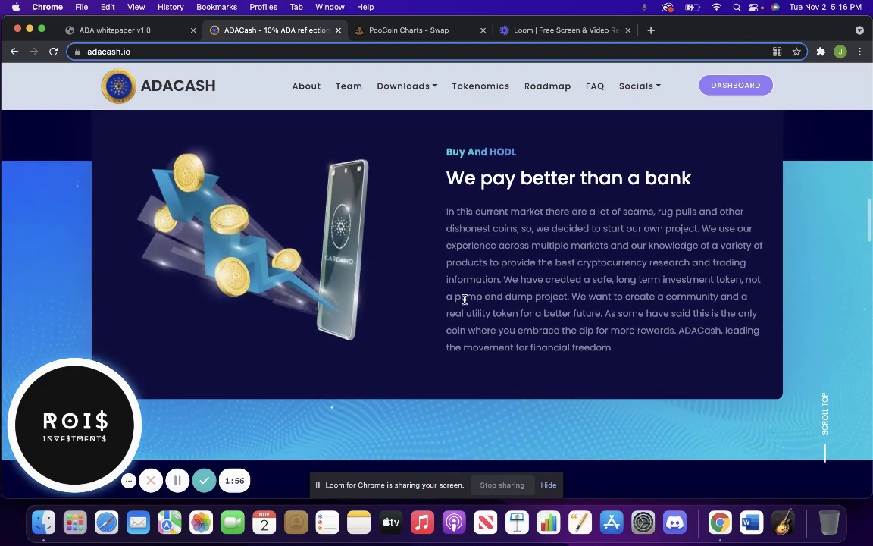
scroll(465, 303, "up", 3)
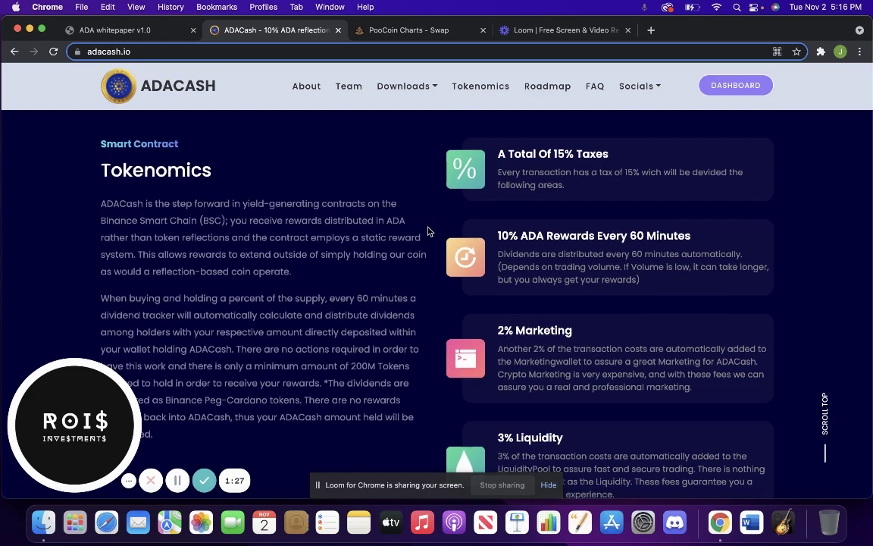
scroll(428, 228, "up", 15)
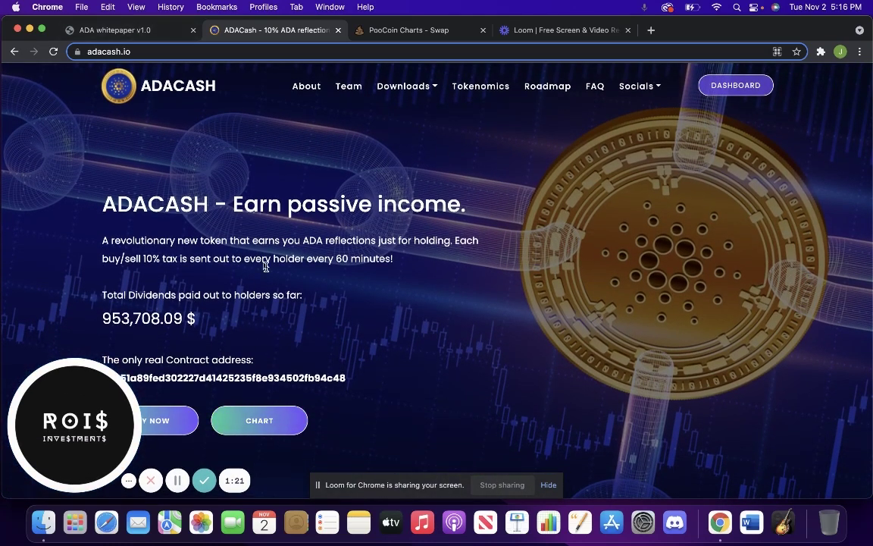
Examine the total dividends paid out to holders and the contract address on the ADACash homepage.
scroll(247, 250, "down", 2)
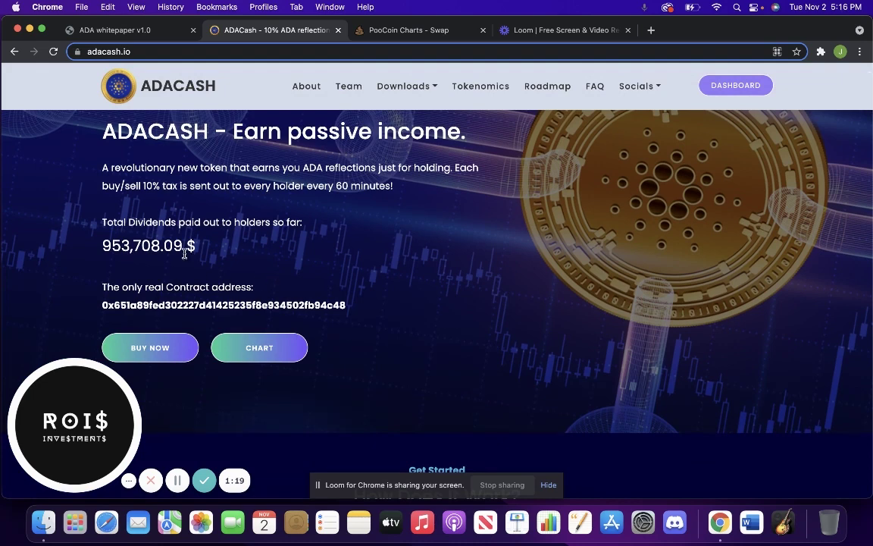
left_click(155, 235)
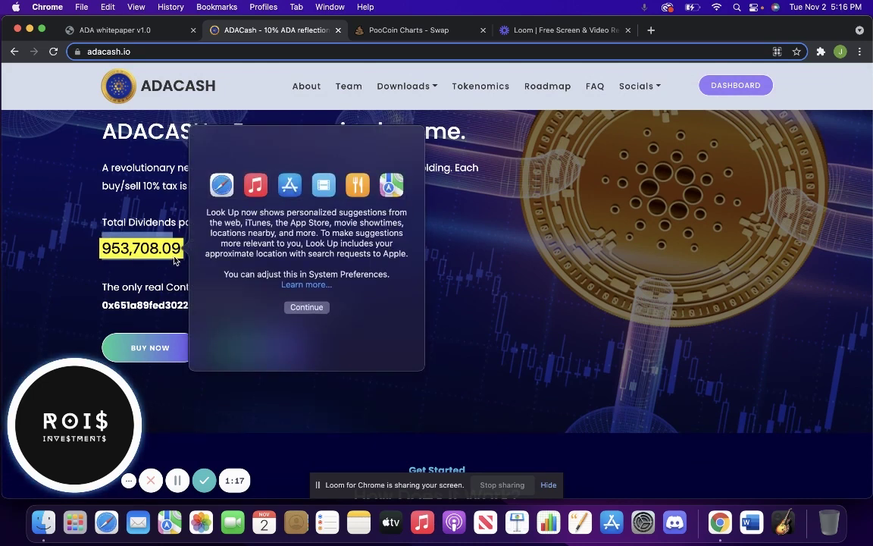
left_click(118, 240)
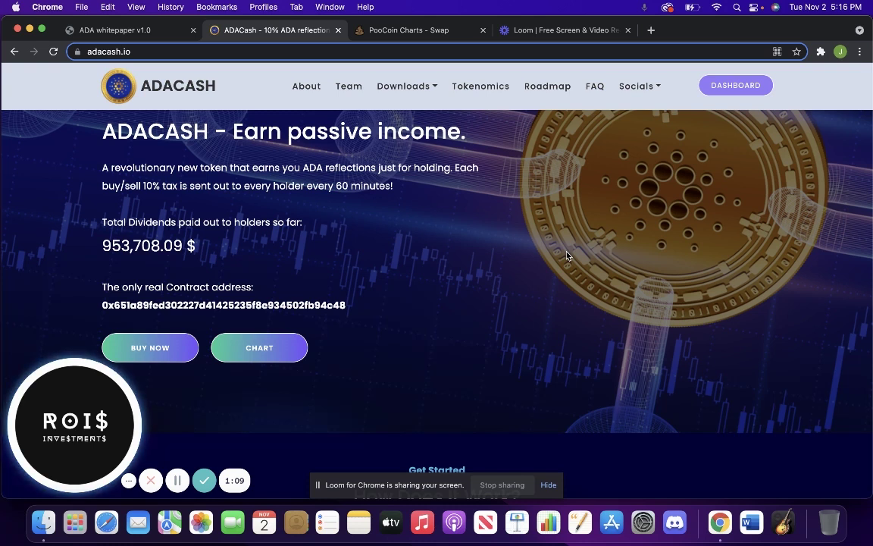
scroll(567, 255, "down", 1)
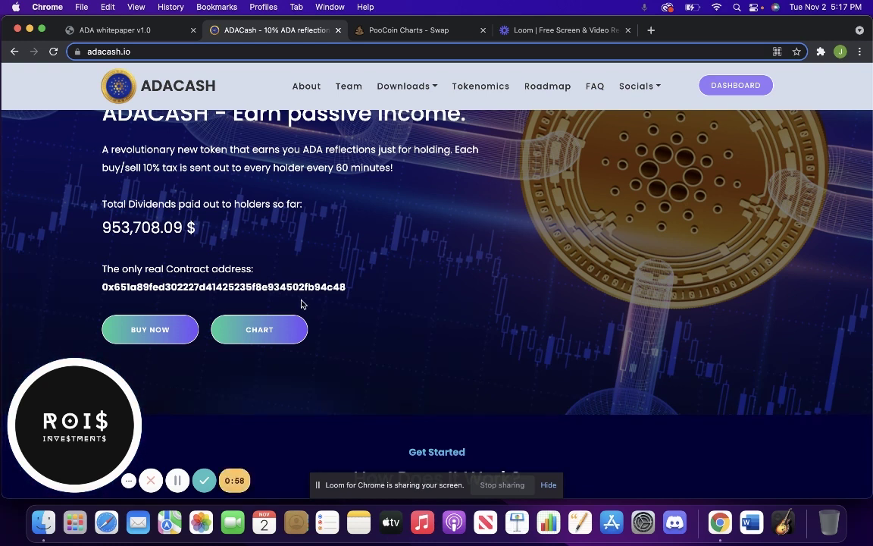
left_click_drag(348, 288, 101, 288)
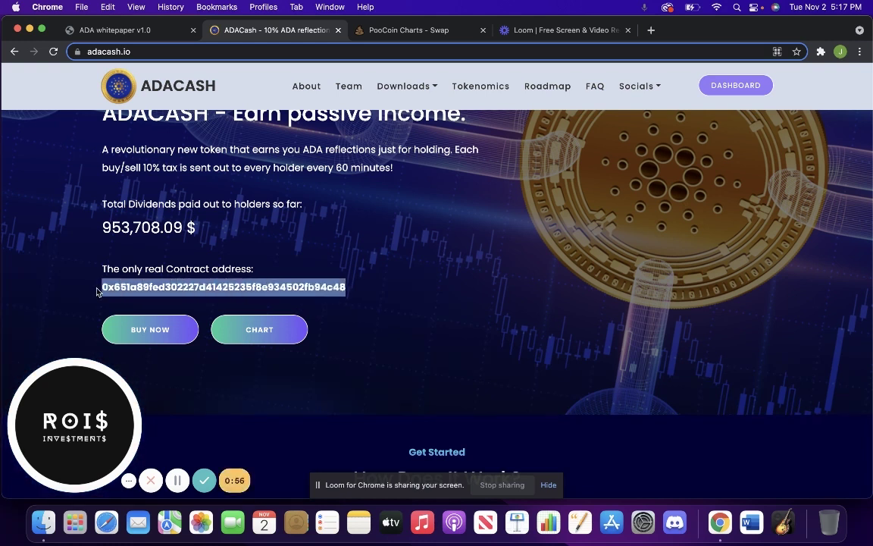
left_click(364, 237)
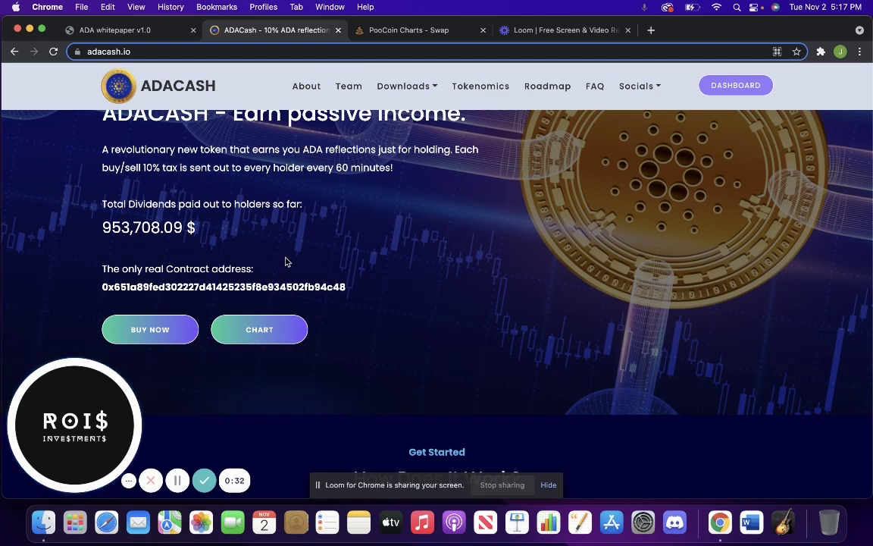
Look through the ADA whitepaper v1.0 PDF and return to the ADACash website.
left_click(121, 30)
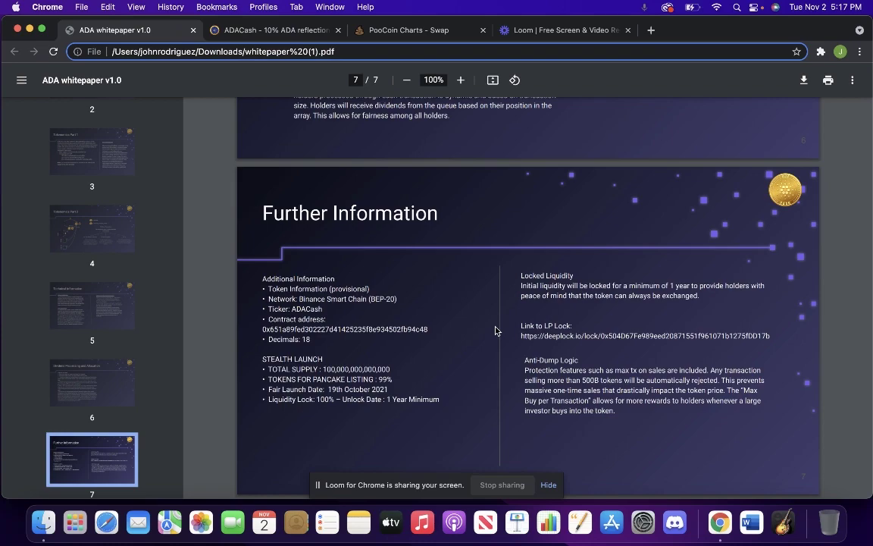
scroll(496, 330, "up", 20)
left_click(290, 31)
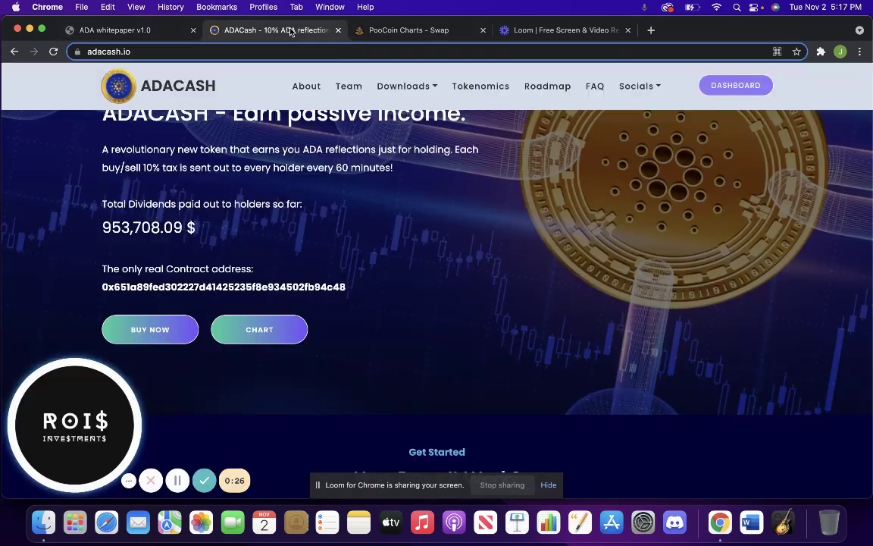
Skim the ADACash homepage down to its roadmap, and open the Techrate Full Audit from the site's downloads to view it on GitHub.
scroll(312, 285, "down", 15)
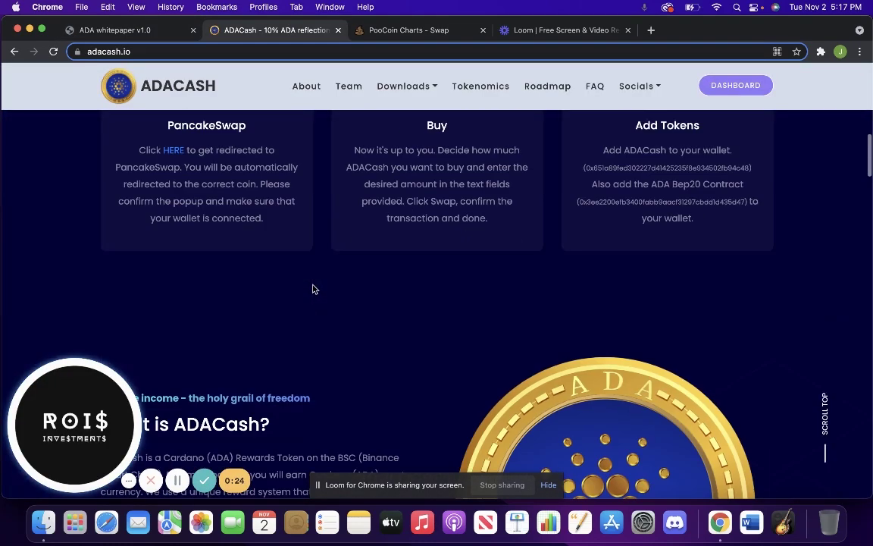
scroll(313, 286, "down", 20)
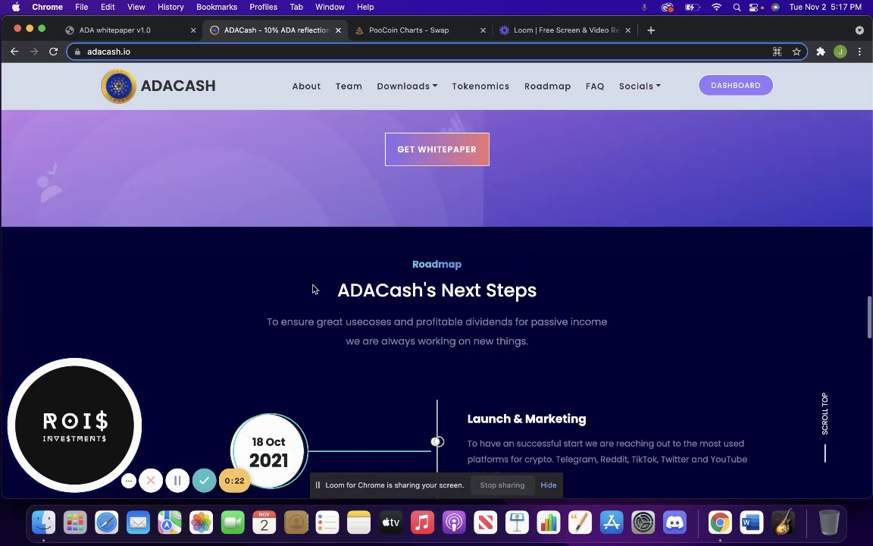
scroll(315, 289, "up", 20)
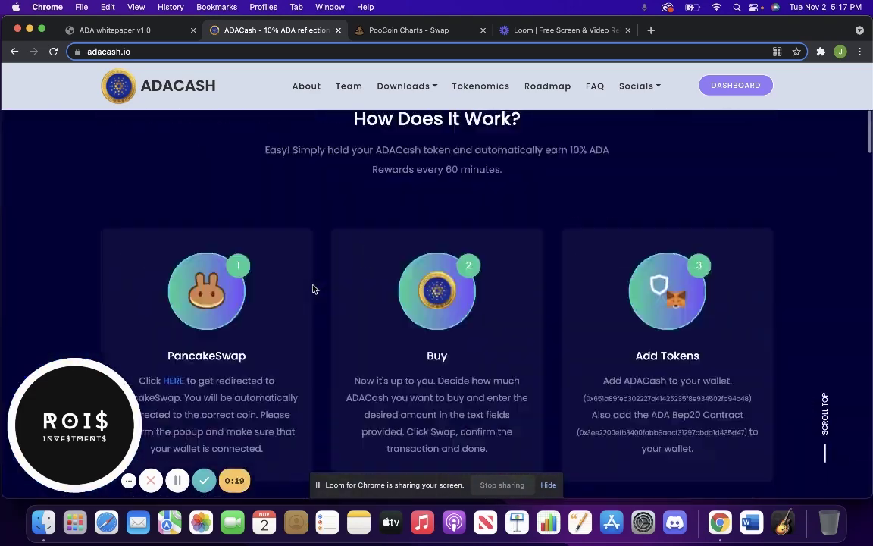
scroll(314, 289, "up", 10)
left_click(425, 86)
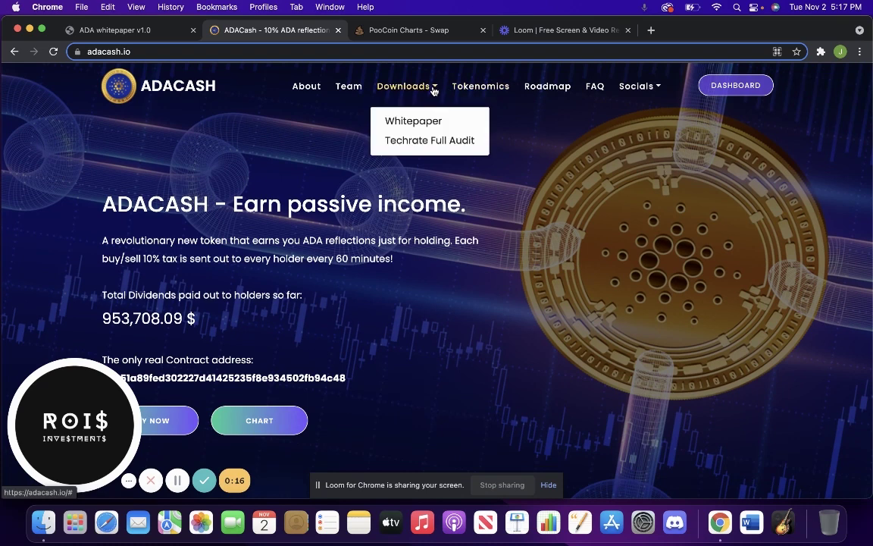
left_click(442, 143)
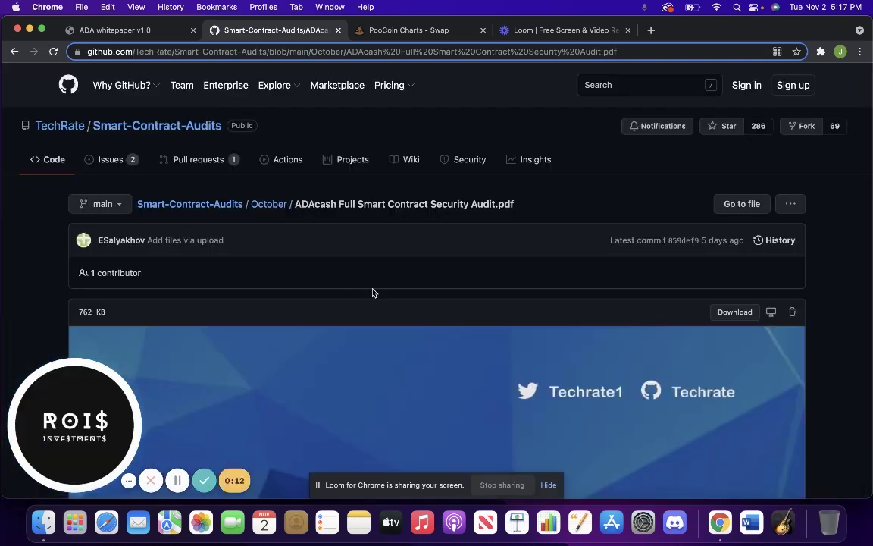
scroll(391, 293, "down", 2)
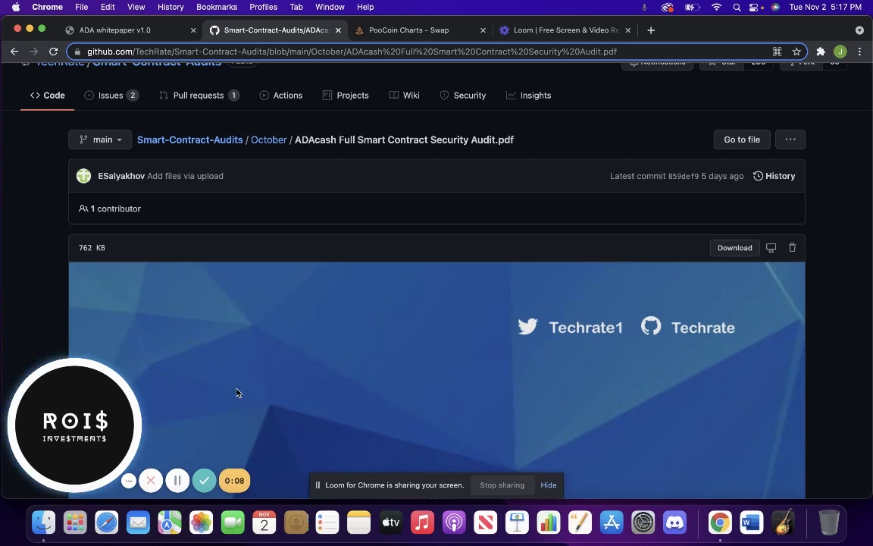
left_click(202, 482)
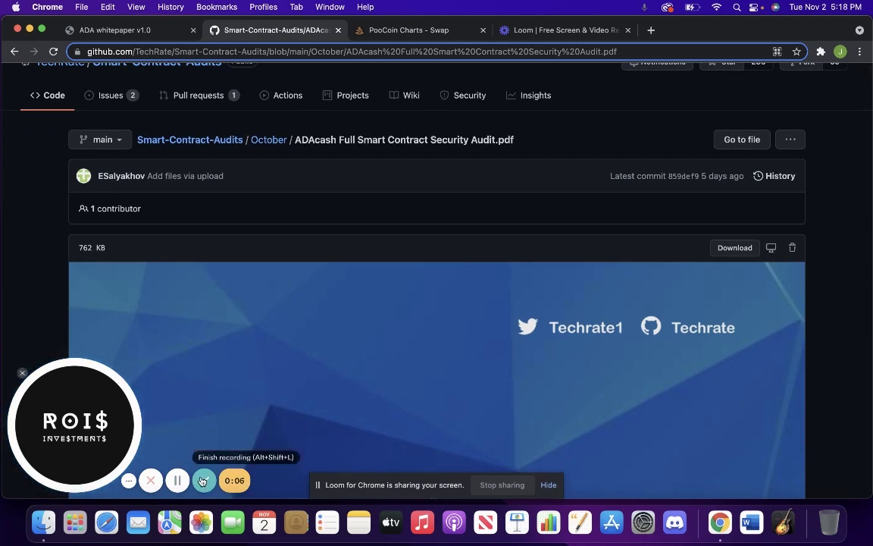